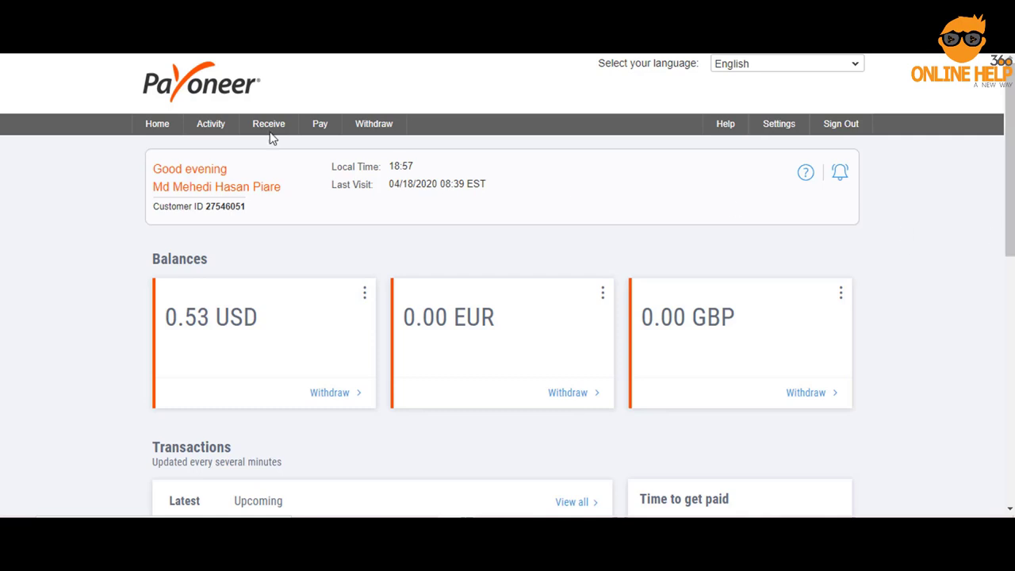
# Bring up the Settings menu listing Payoneer Cards, Bank Accounts and Verification Center.
pyautogui.moveTo(207, 124)
pyautogui.moveTo(782, 131)
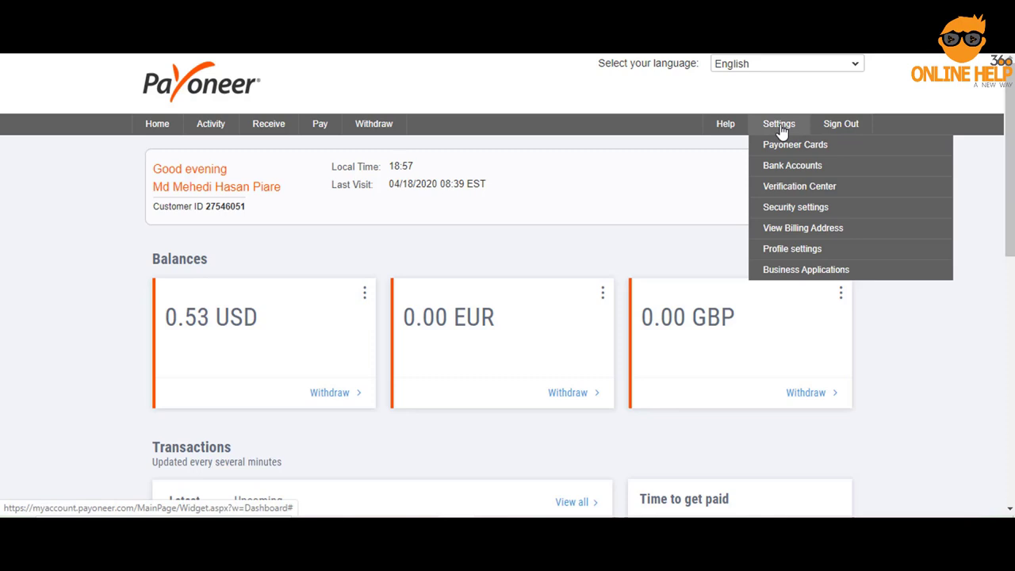
# Go to Settings > Bank Accounts to view the approved DUTCHBANGLA BANK LTD BDT account.
pyautogui.click(801, 169)
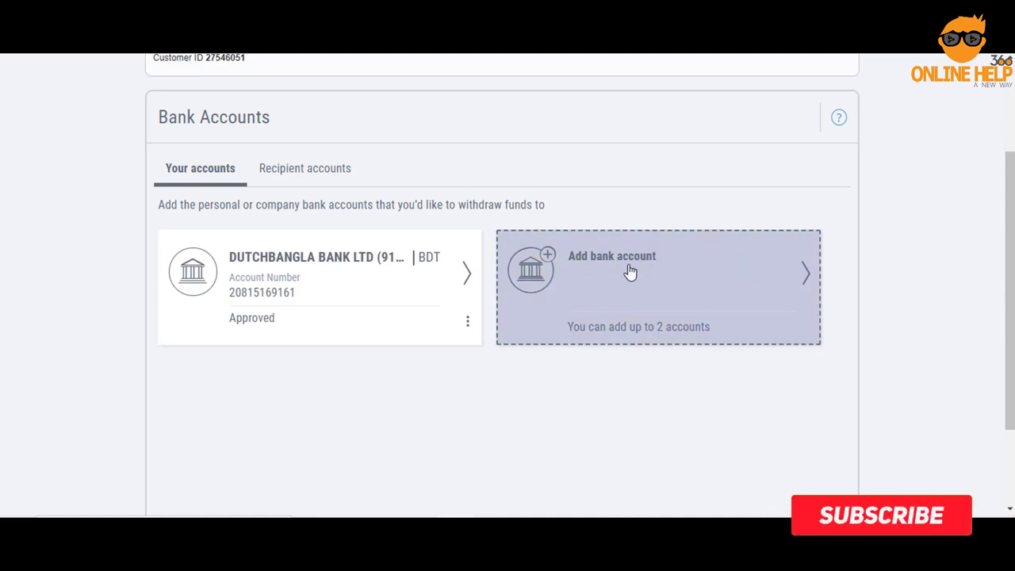
# Start a new Personal Bangladesh bank account in USD and continue to account details.
pyautogui.click(632, 290)
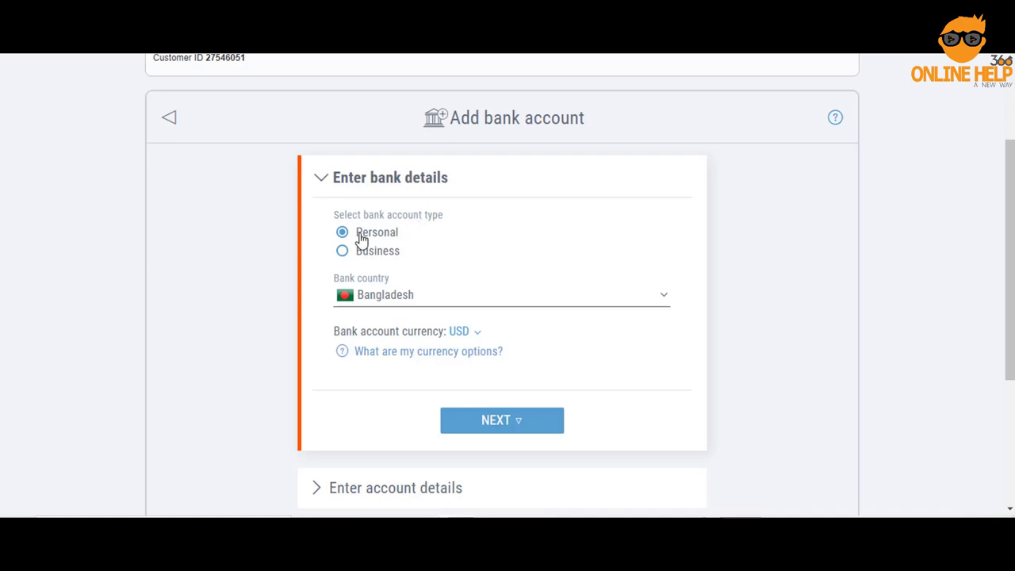
pyautogui.scroll(-1, 381, 235)
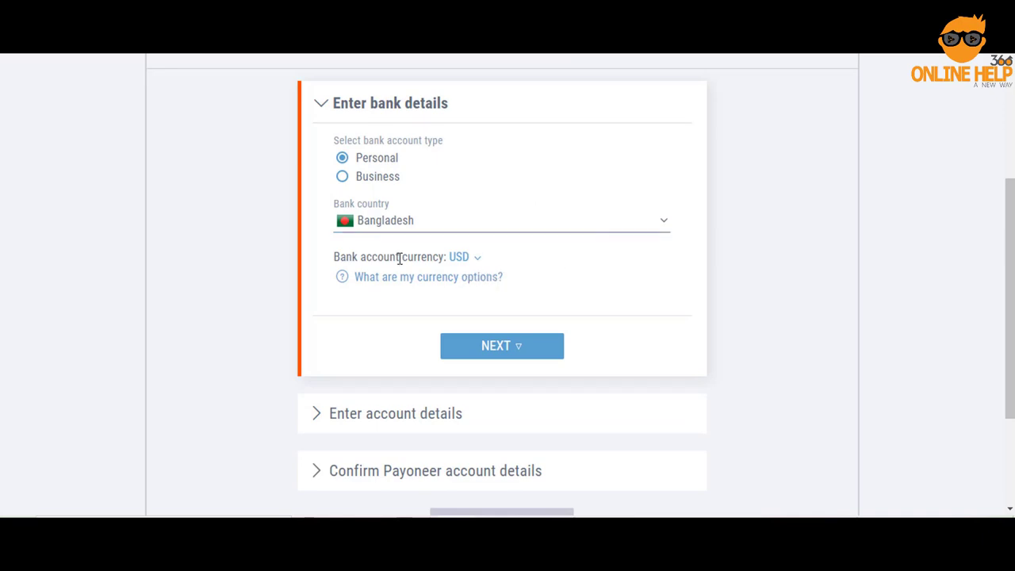
pyautogui.click(475, 260)
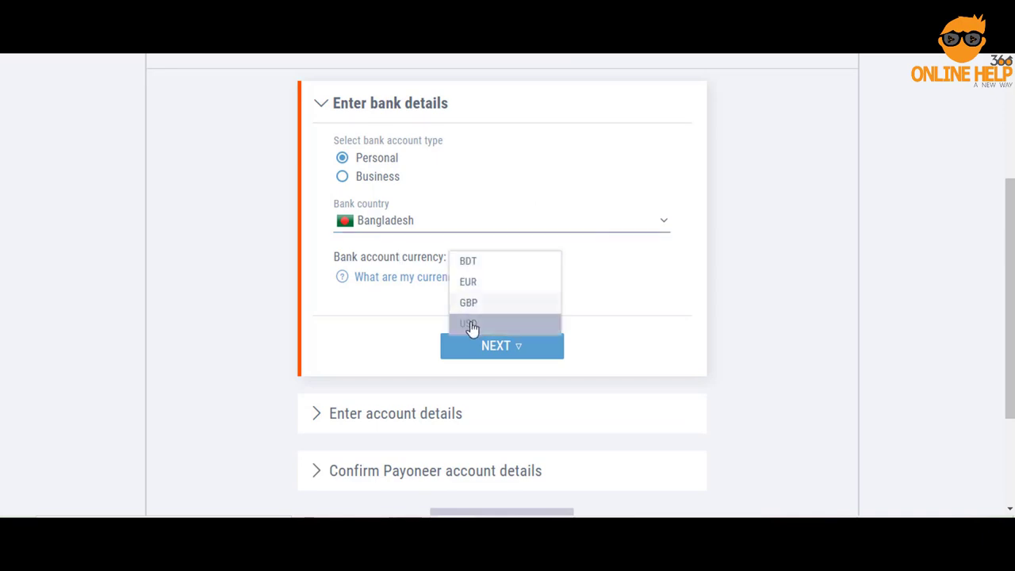
pyautogui.click(635, 285)
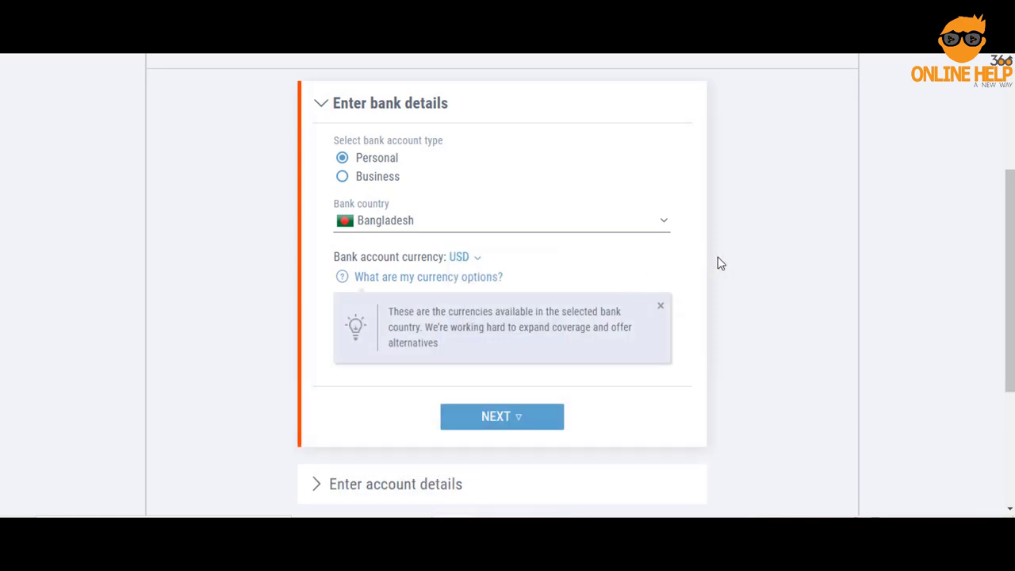
pyautogui.click(513, 422)
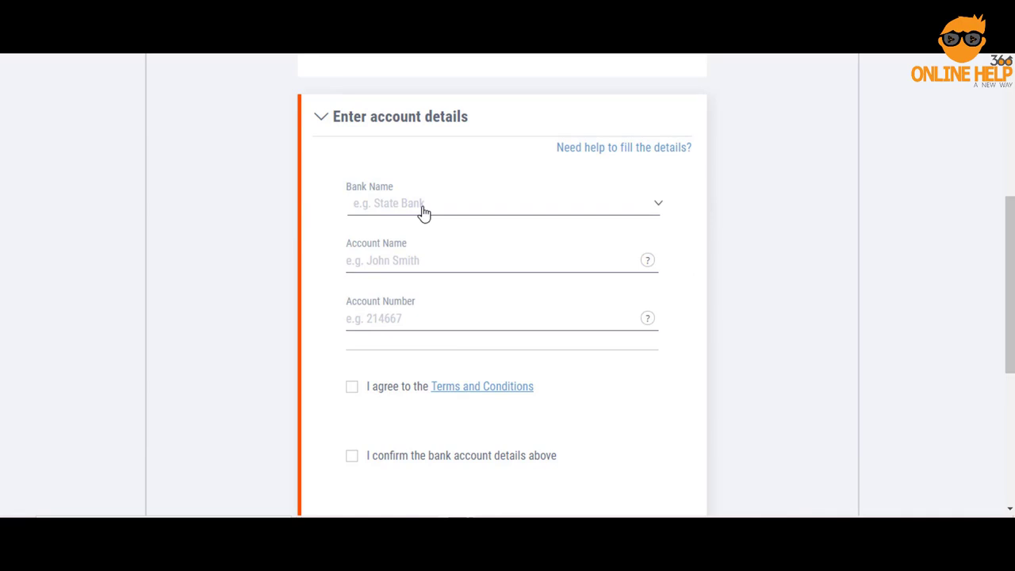
# Select DUTCHBANGLA BANK LTD as the bank.
pyautogui.click(424, 208)
pyautogui.scroll(-5, 421, 334)
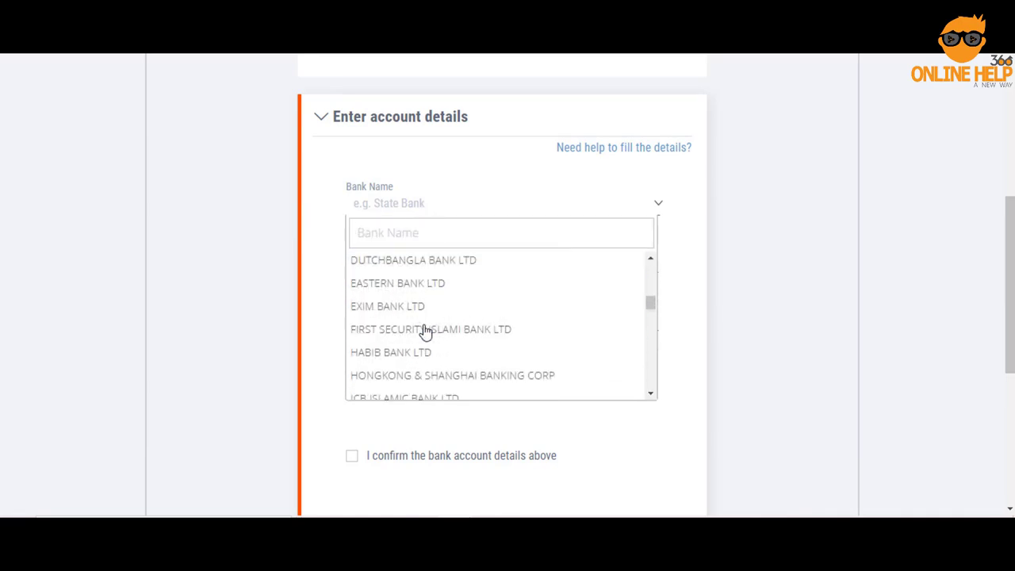
pyautogui.scroll(-3, 423, 333)
pyautogui.scroll(1, 428, 341)
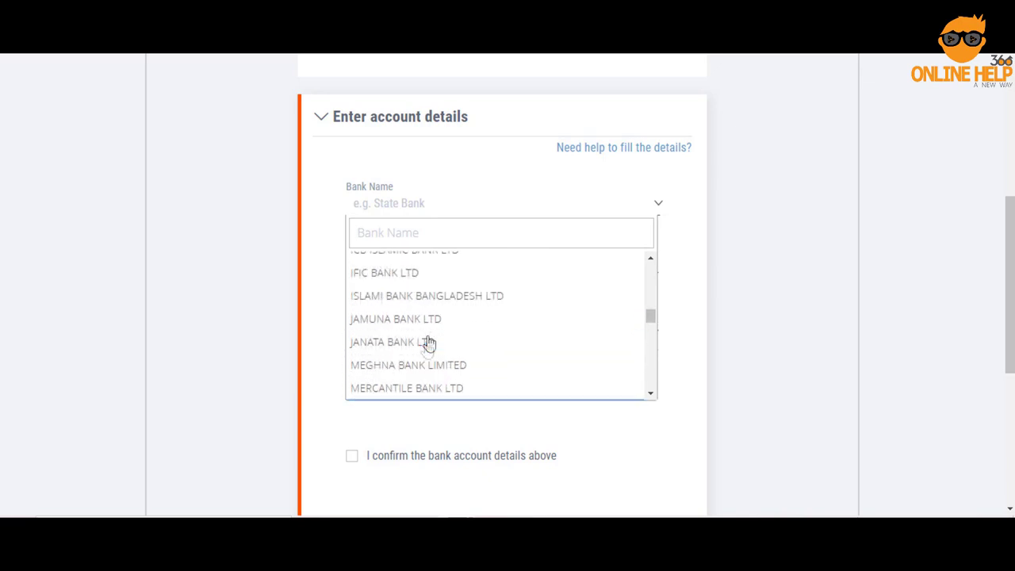
pyautogui.scroll(2, 424, 349)
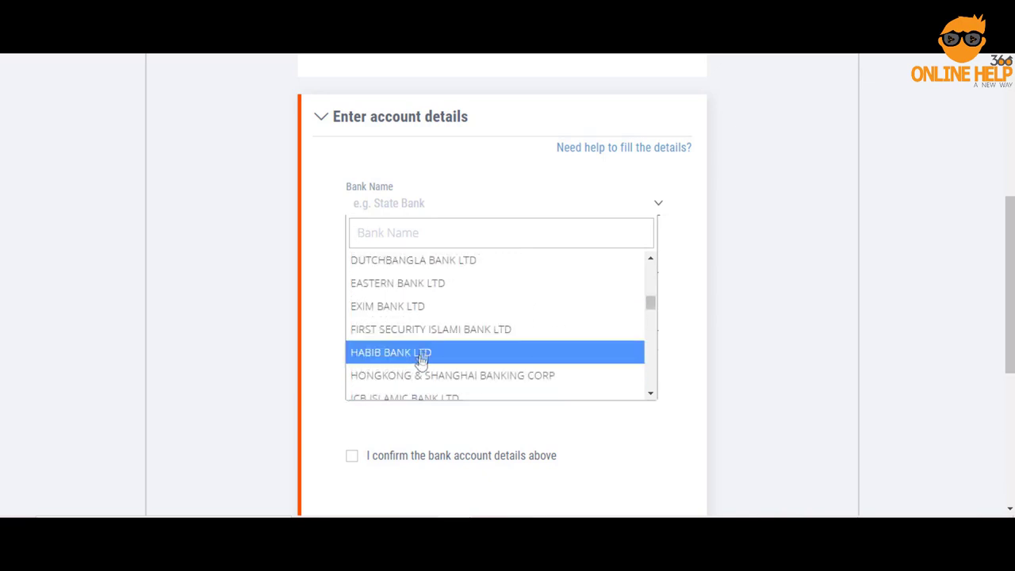
pyautogui.click(439, 268)
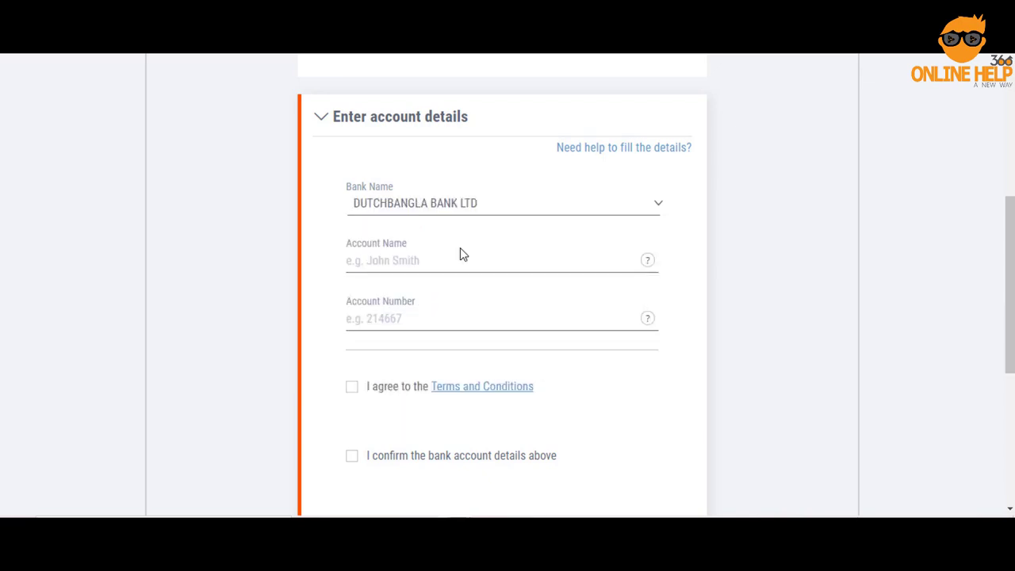
# Fill in the account holder's name, without the period after Md, and the account number.
pyautogui.click(427, 261)
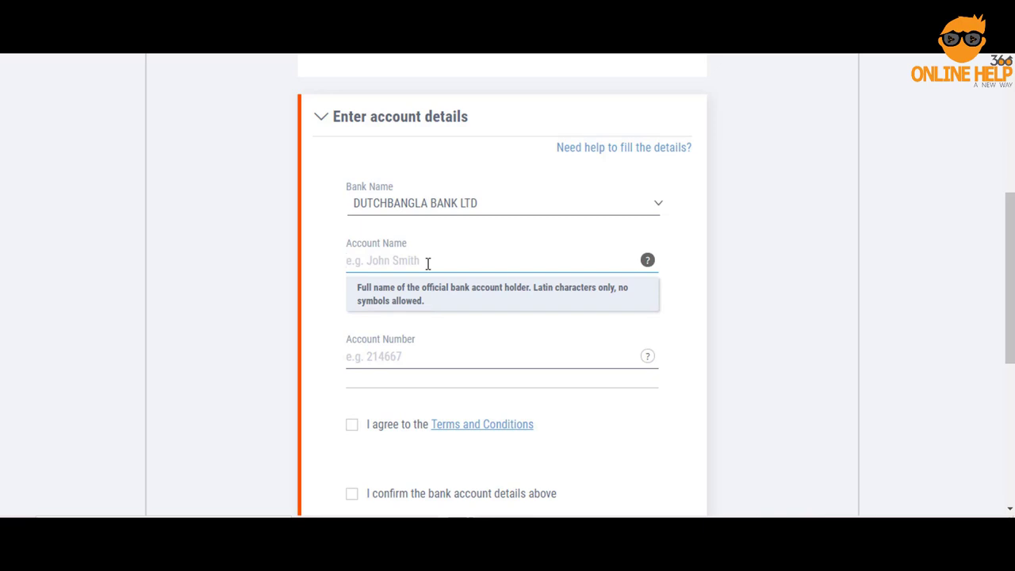
pyautogui.click(802, 279)
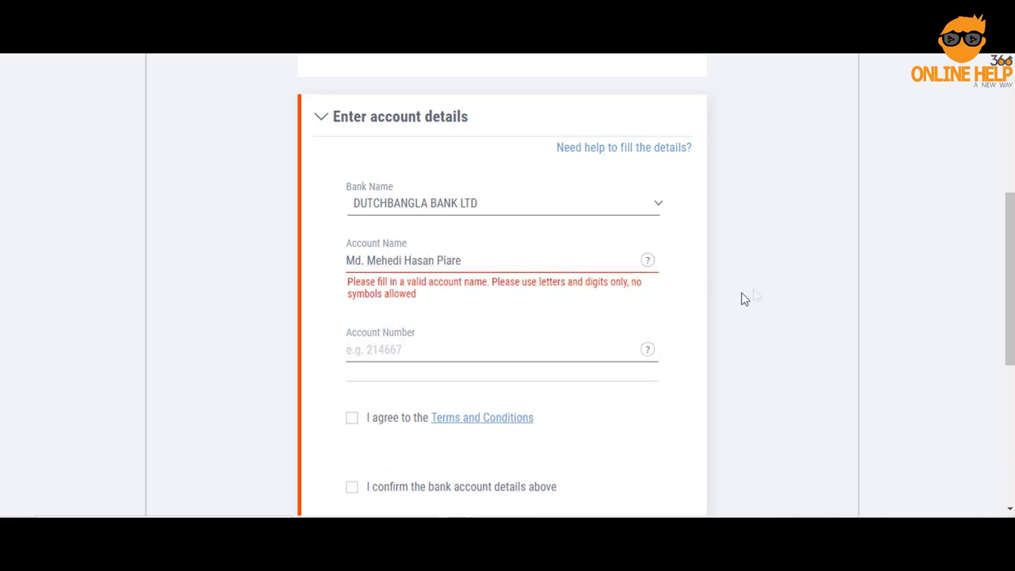
pyautogui.click(364, 260)
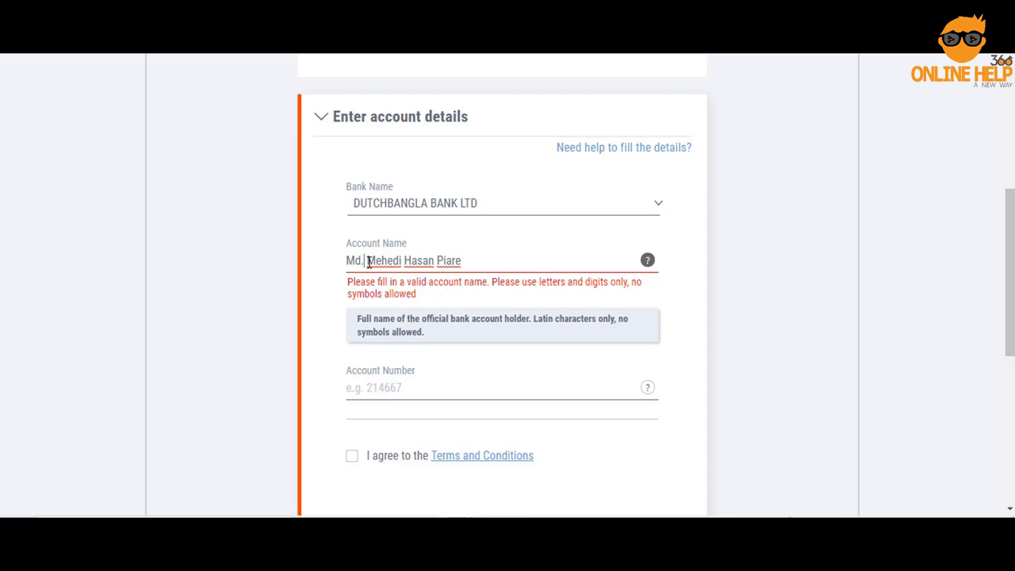
pyautogui.press('BackSpace')
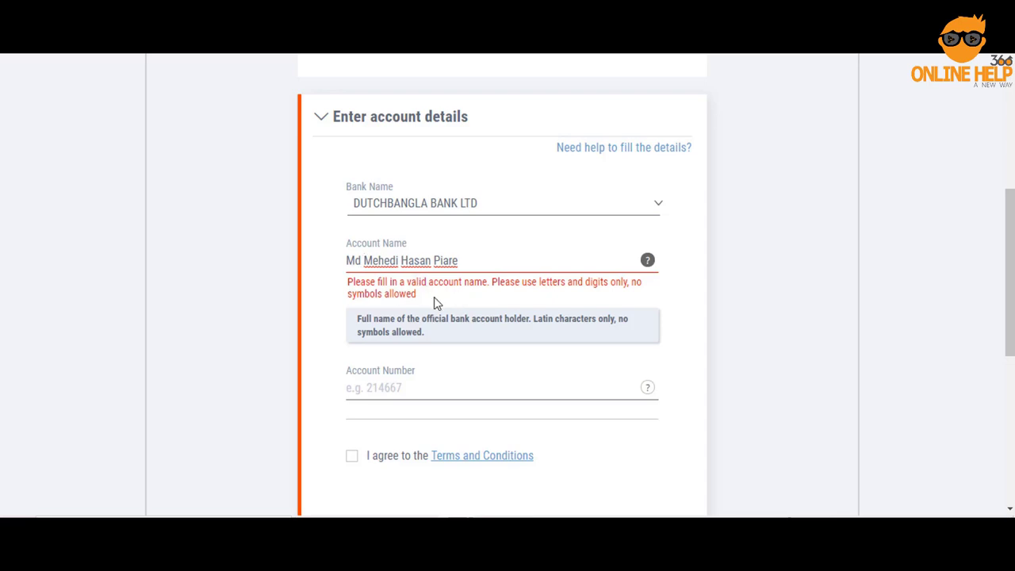
pyautogui.click(723, 290)
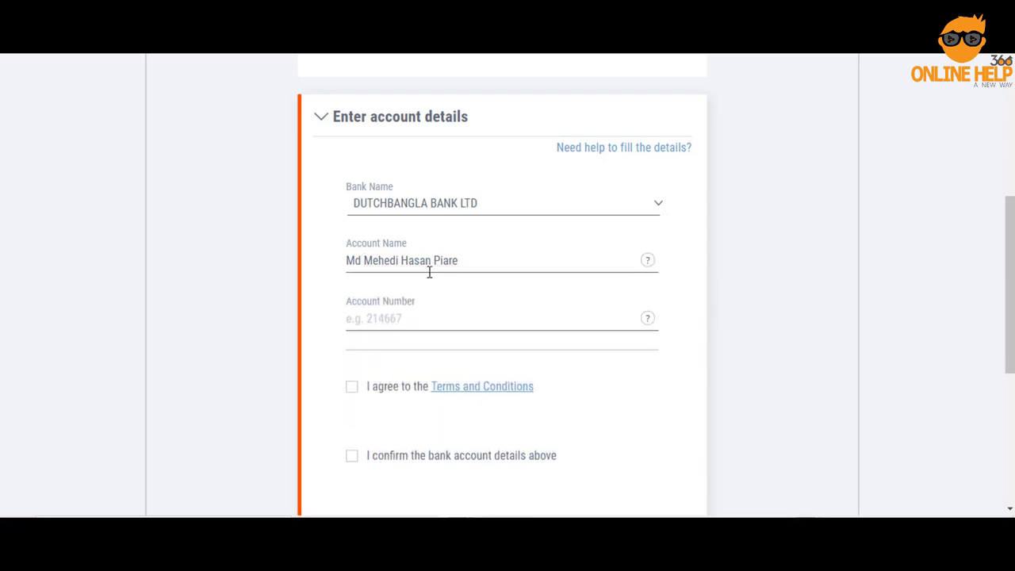
pyautogui.click(415, 319)
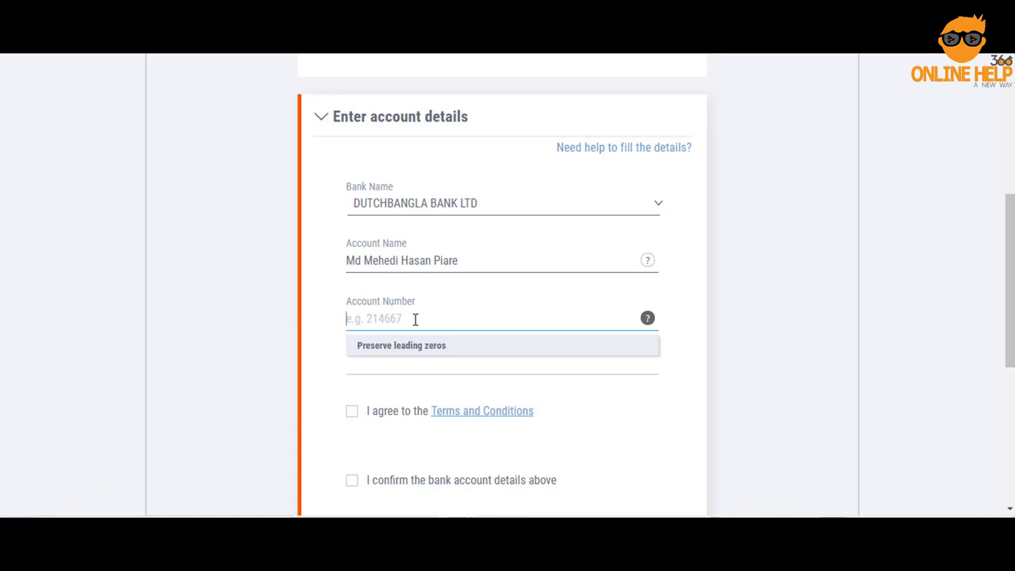
pyautogui.click(785, 333)
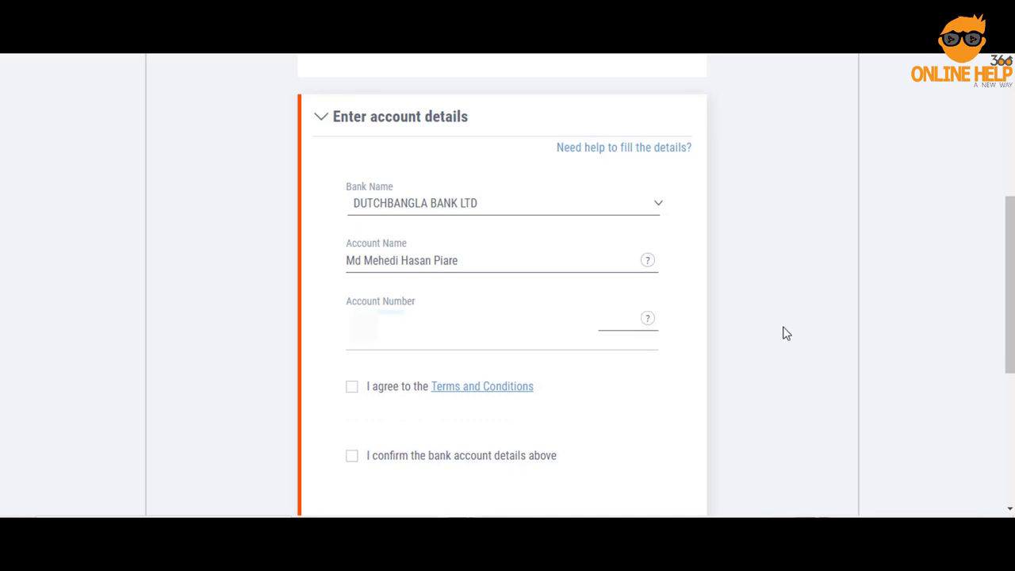
# Accept the Terms and Conditions, confirm the bank details, and proceed to account confirmation.
pyautogui.click(353, 388)
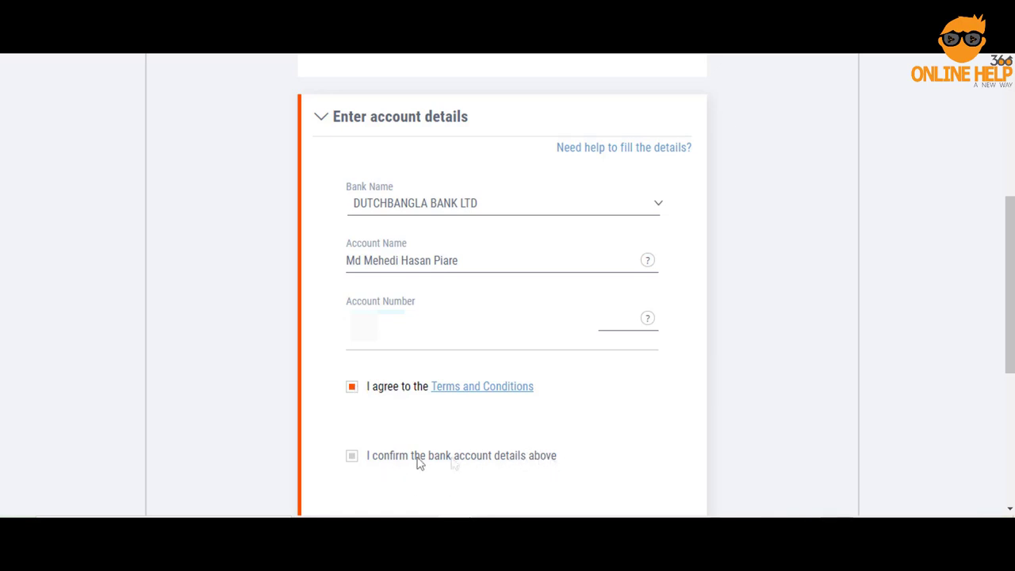
pyautogui.click(352, 387)
pyautogui.click(351, 390)
pyautogui.click(353, 458)
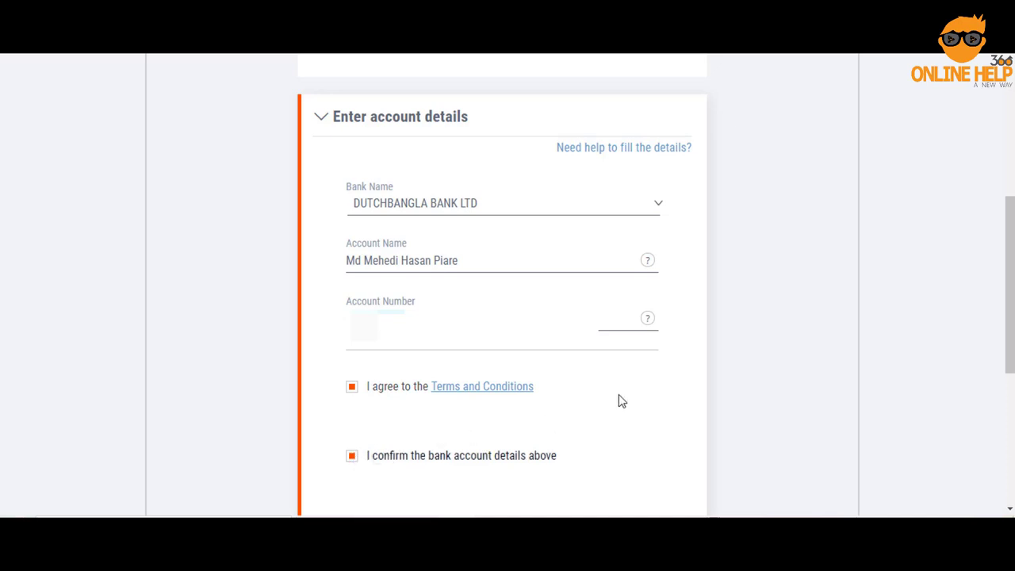
pyautogui.scroll(-2, 634, 405)
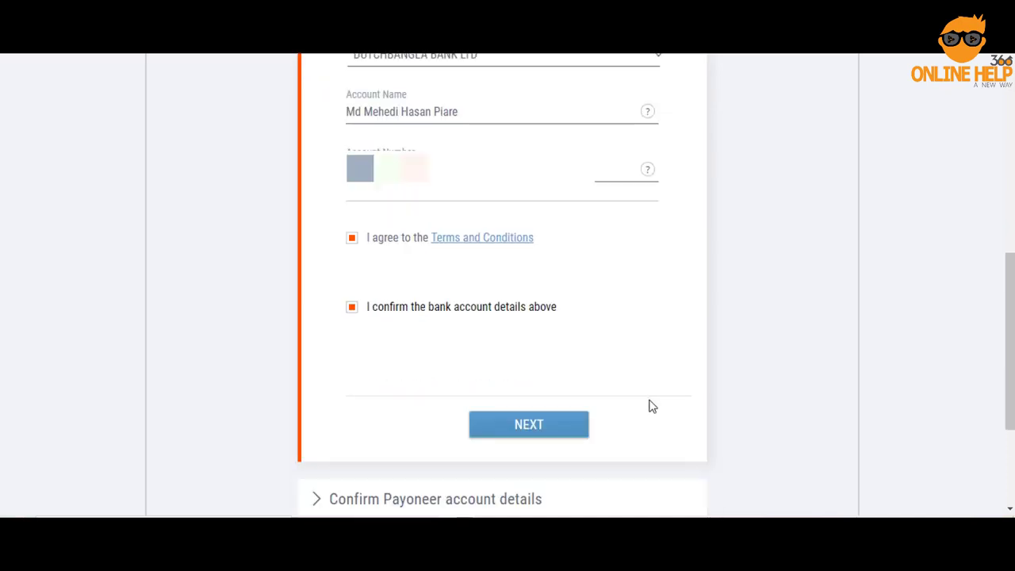
pyautogui.click(529, 426)
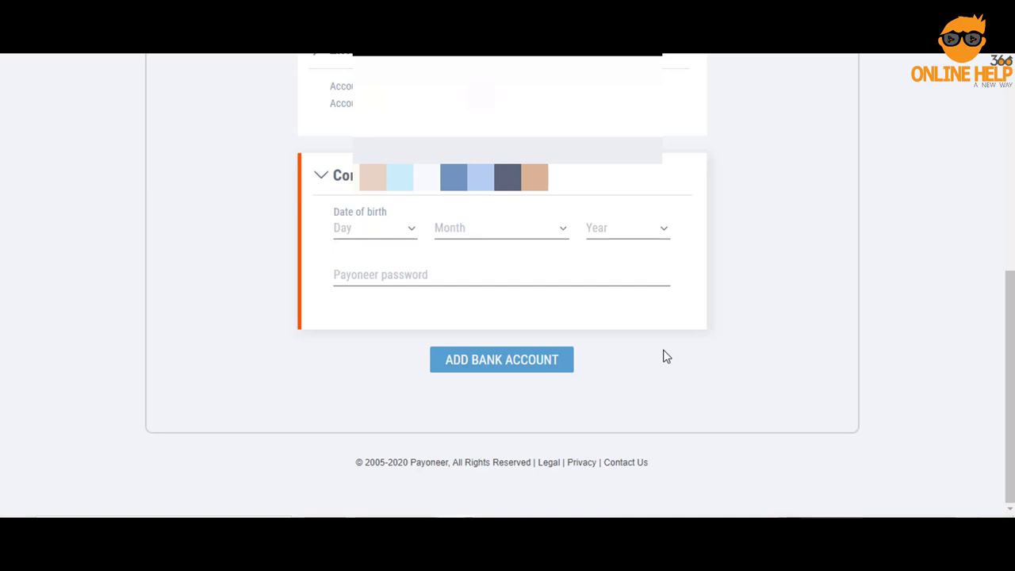
# Choose the day, month and year of birth, enter the password, and submit the bank account.
pyautogui.click(405, 237)
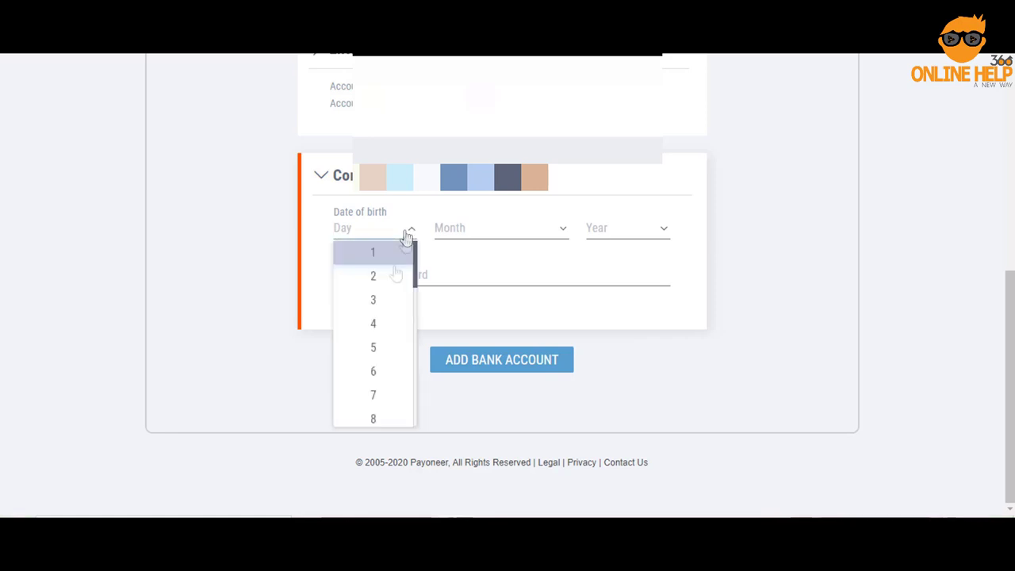
pyautogui.scroll(-3, 392, 349)
pyautogui.click(372, 245)
pyautogui.click(500, 230)
pyautogui.click(456, 394)
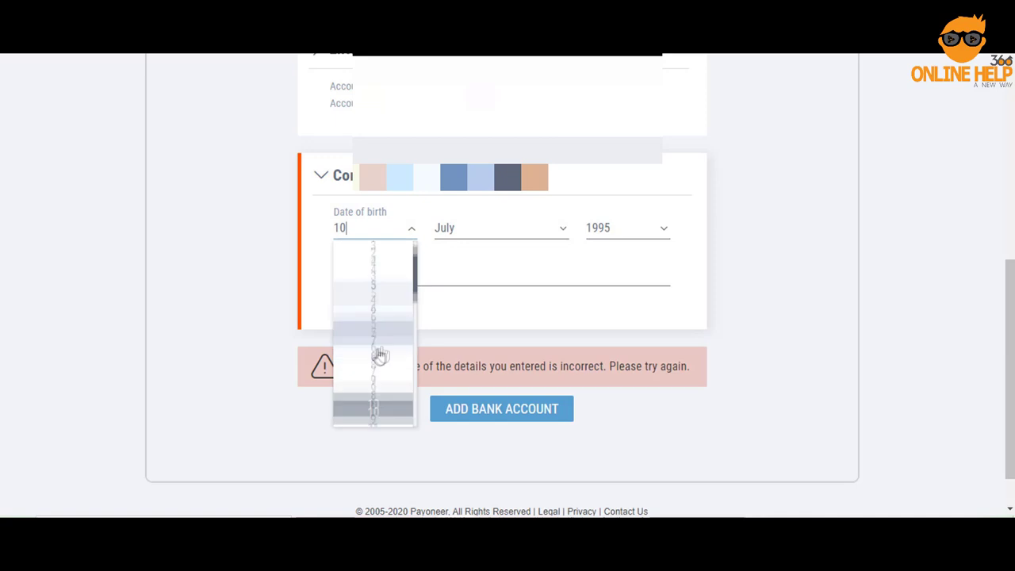
pyautogui.click(381, 356)
pyautogui.click(499, 230)
pyautogui.click(478, 370)
pyautogui.click(503, 412)
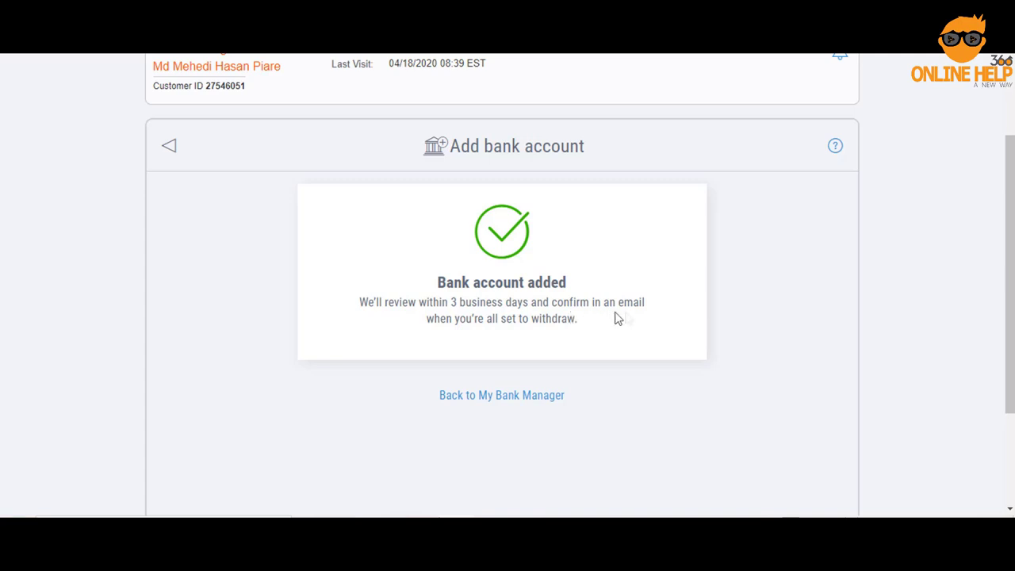
pyautogui.scroll(3, 671, 342)
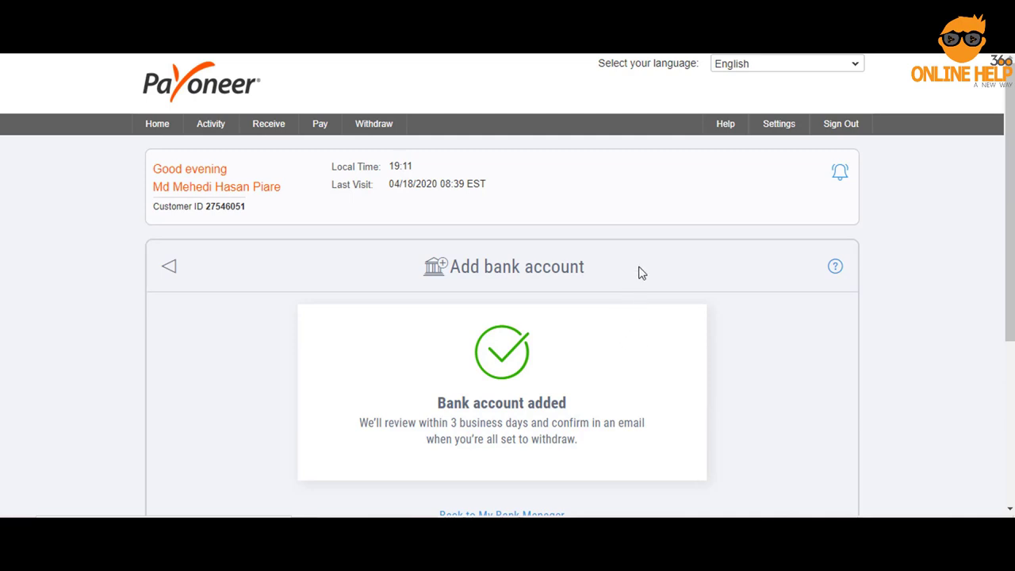
pyautogui.moveTo(389, 130)
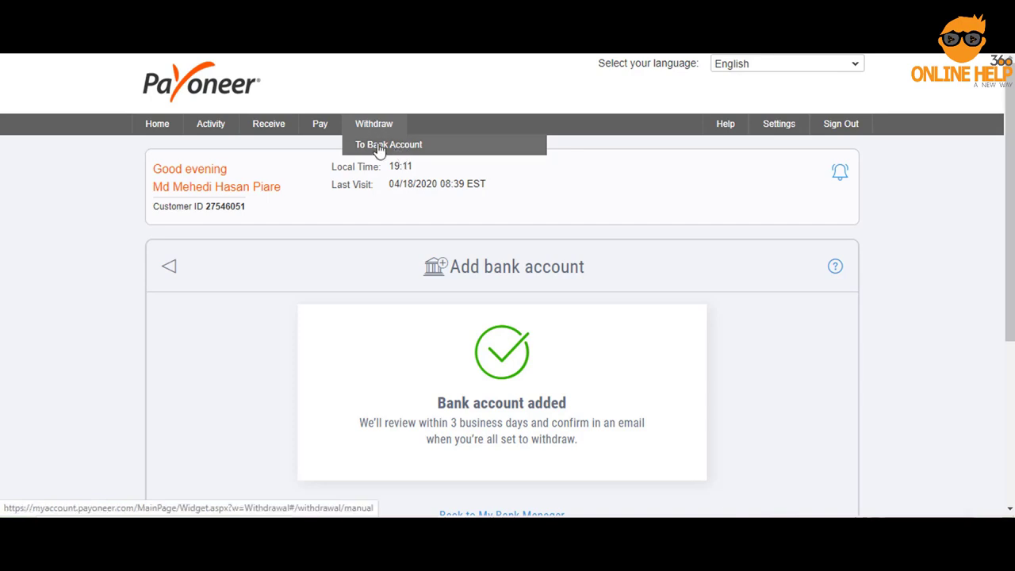
# Start a withdrawal to bank account drawing from the USD balance.
pyautogui.click(387, 149)
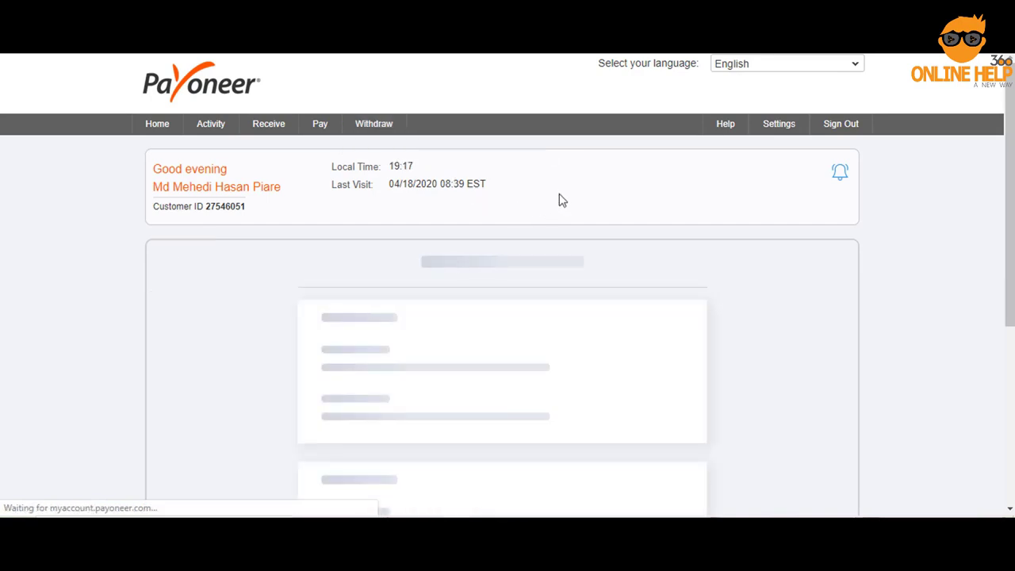
pyautogui.scroll(-1, 389, 305)
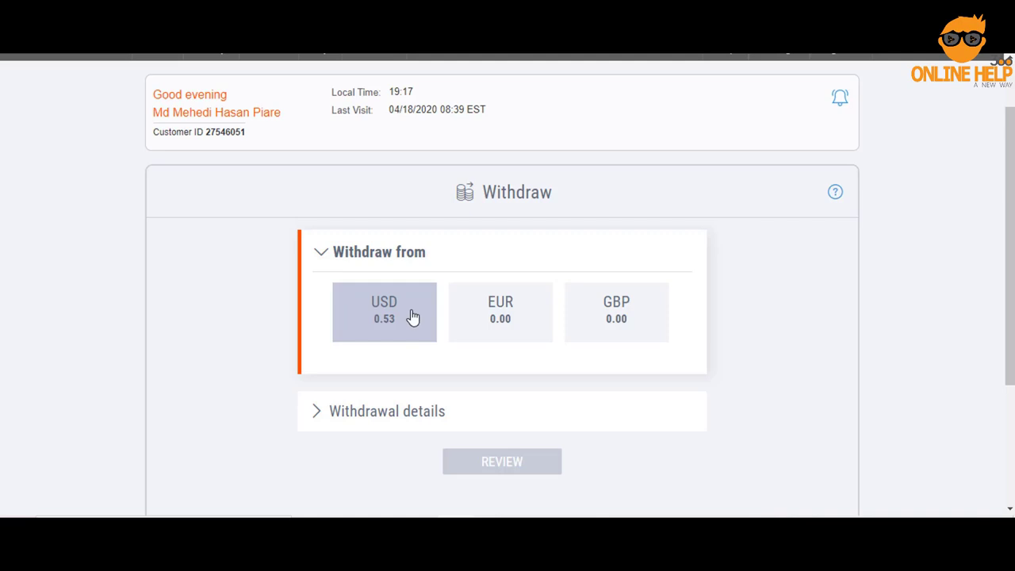
pyautogui.click(404, 313)
pyautogui.click(384, 319)
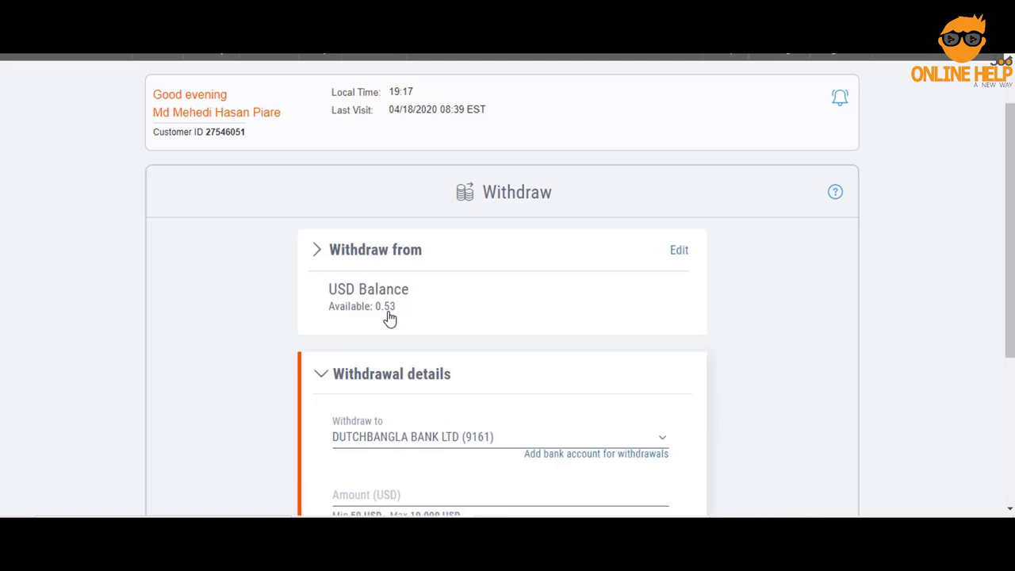
# Enter a withdrawal amount of 50 USD and try to review it.
pyautogui.scroll(-3, 482, 256)
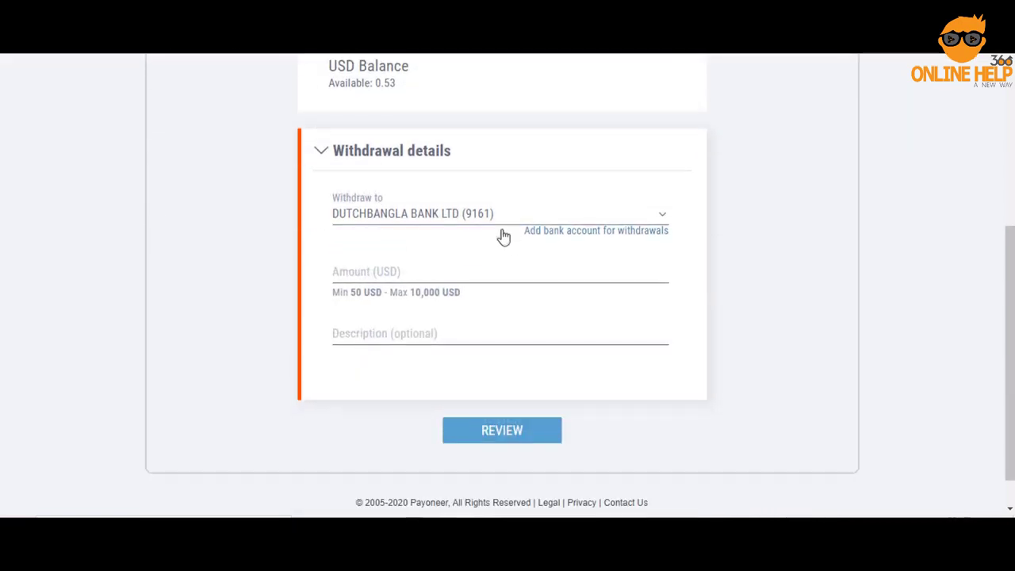
pyautogui.click(418, 266)
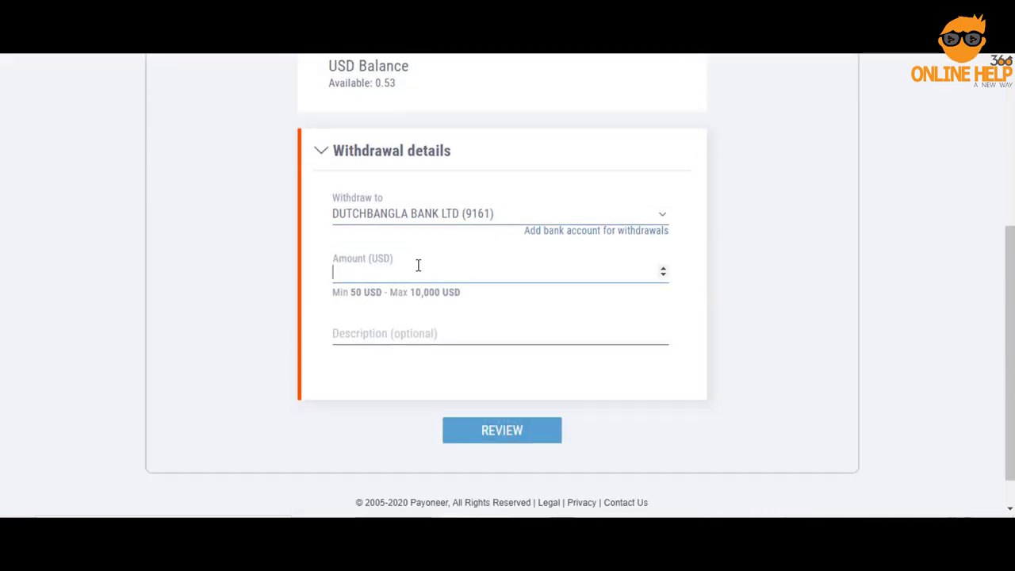
pyautogui.write('50')
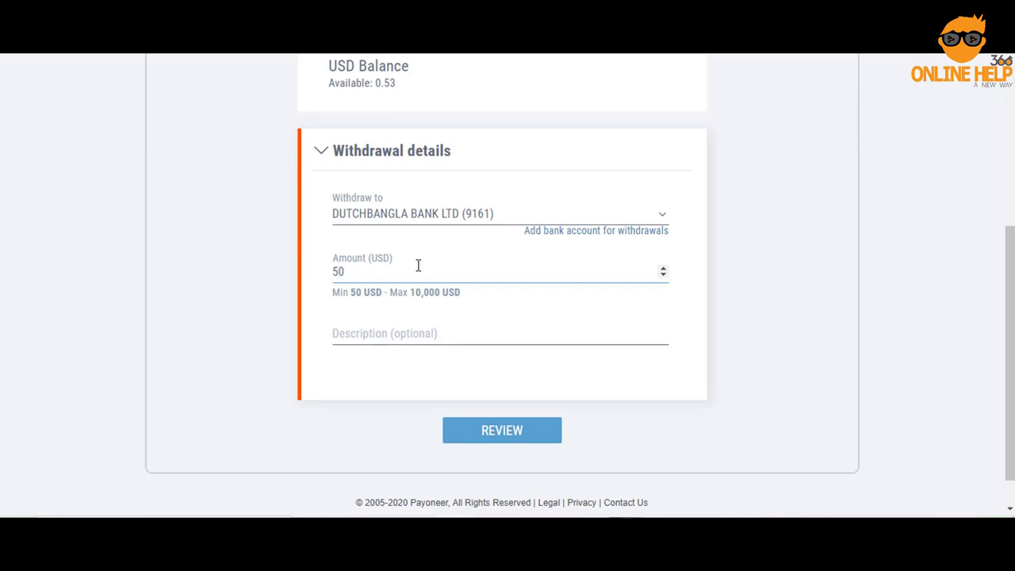
pyautogui.click(502, 440)
pyautogui.scroll(4, 792, 352)
pyautogui.moveTo(781, 135)
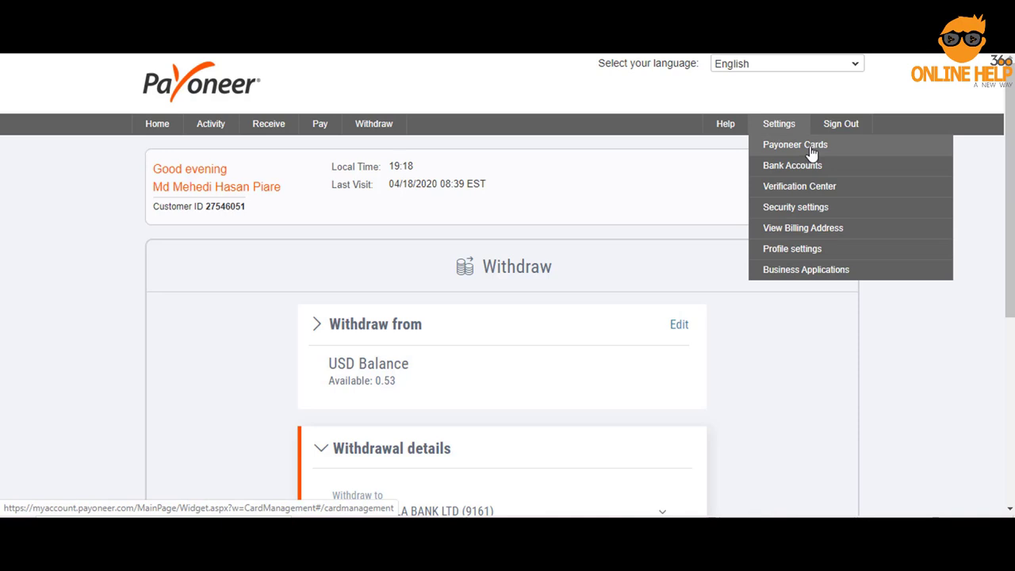
# View Payoneer Cards and highlight the 100.00 USD eligibility sentence and its footnote.
pyautogui.click(813, 150)
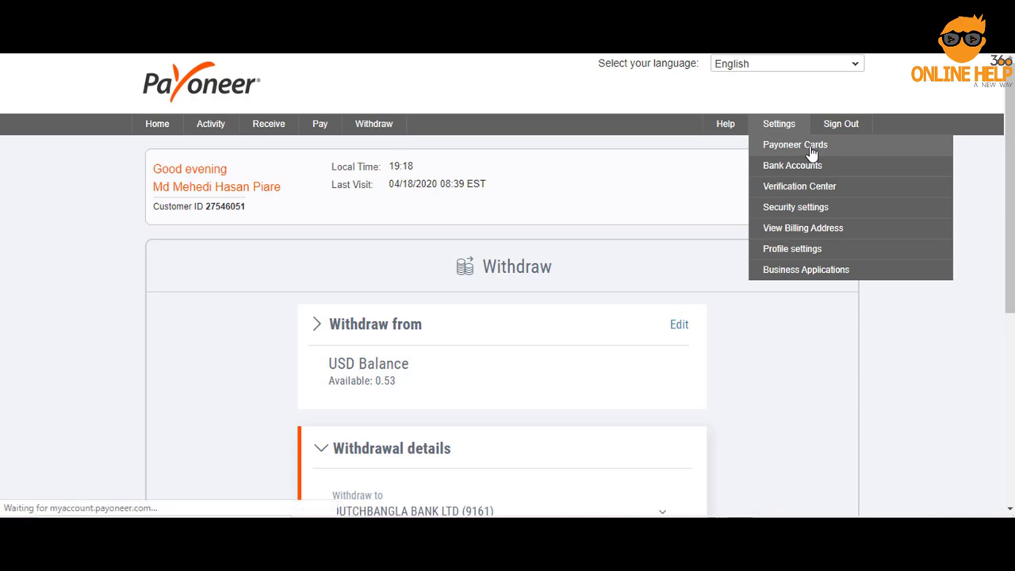
pyautogui.scroll(-3, 670, 232)
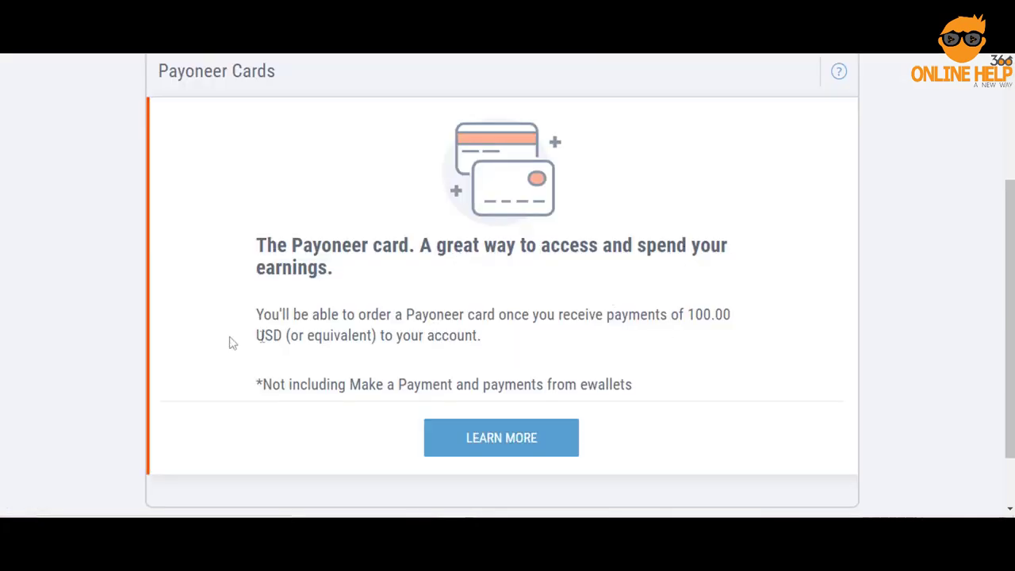
pyautogui.moveTo(263, 315); pyautogui.dragTo(731, 314)
pyautogui.moveTo(384, 336); pyautogui.dragTo(474, 337)
pyautogui.moveTo(257, 385); pyautogui.dragTo(315, 384)
pyautogui.moveTo(380, 383); pyautogui.dragTo(641, 389)
pyautogui.click(644, 384)
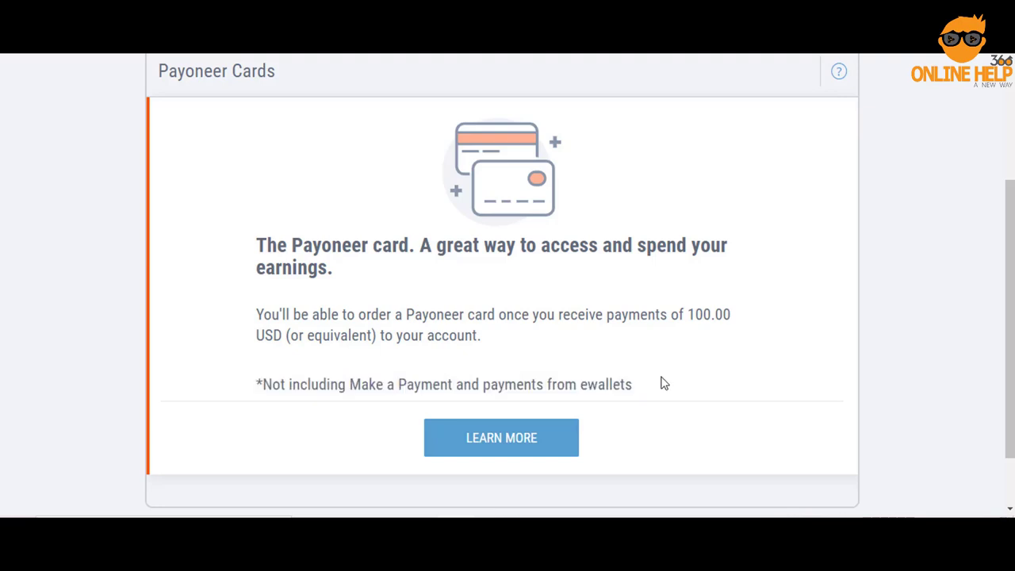